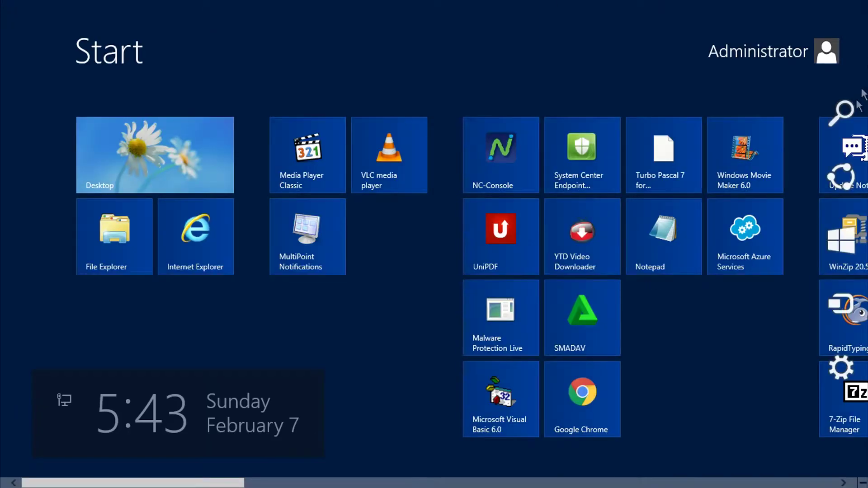
Leave the slide show and bring up the Windows app search
click(853, 113)
Search 'note' and 'word' to launch Notepad and then WordPad
text(not)
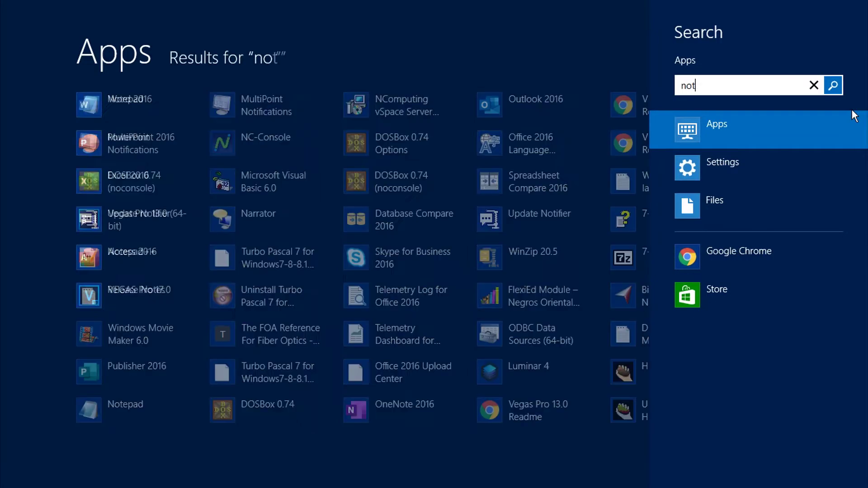
text(ed)
key(BackSpace)
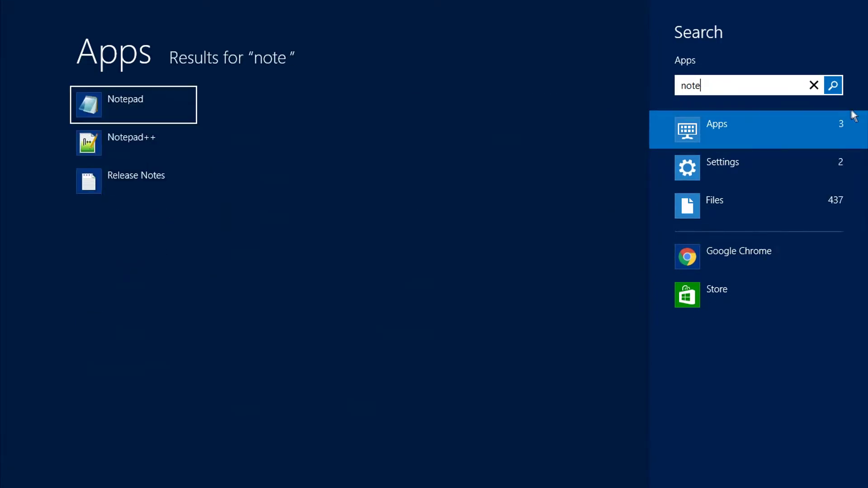
click(153, 115)
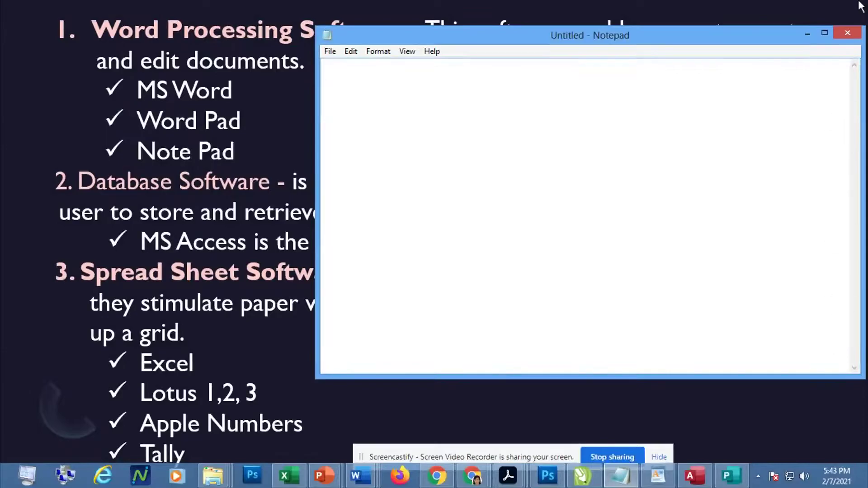
click(843, 107)
text(word)
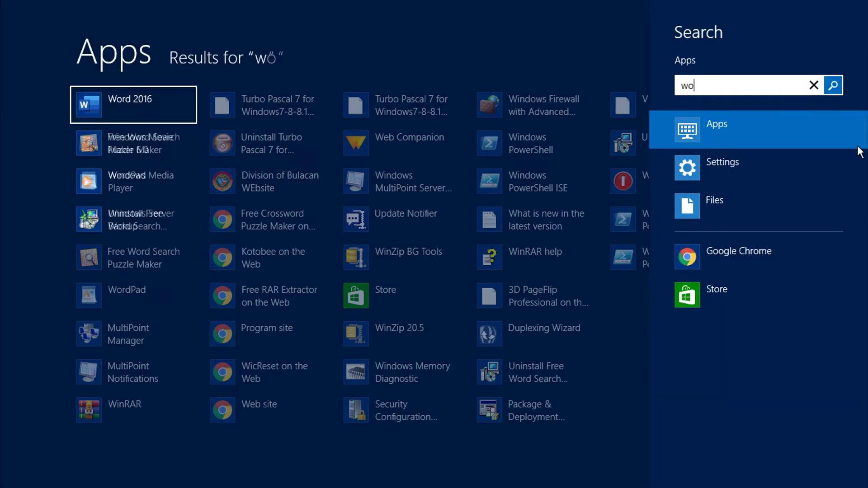
click(102, 182)
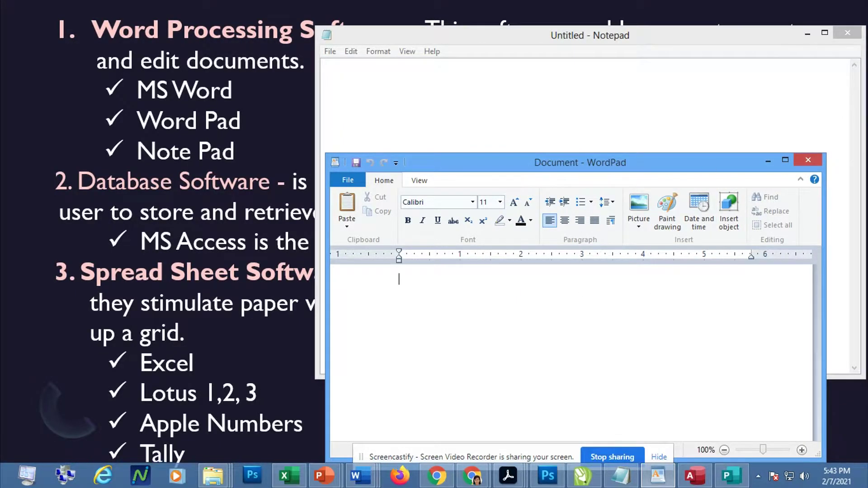
Search 'wo' again and launch Word 2016
click(840, 131)
text(wo)
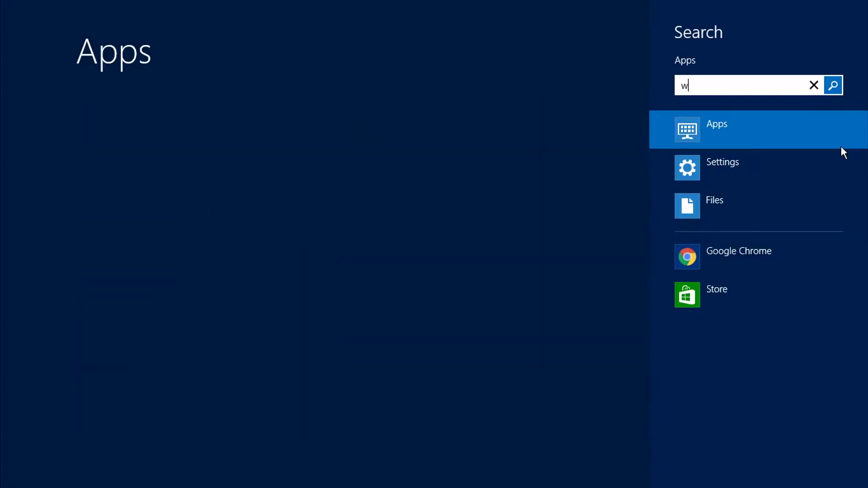
click(119, 109)
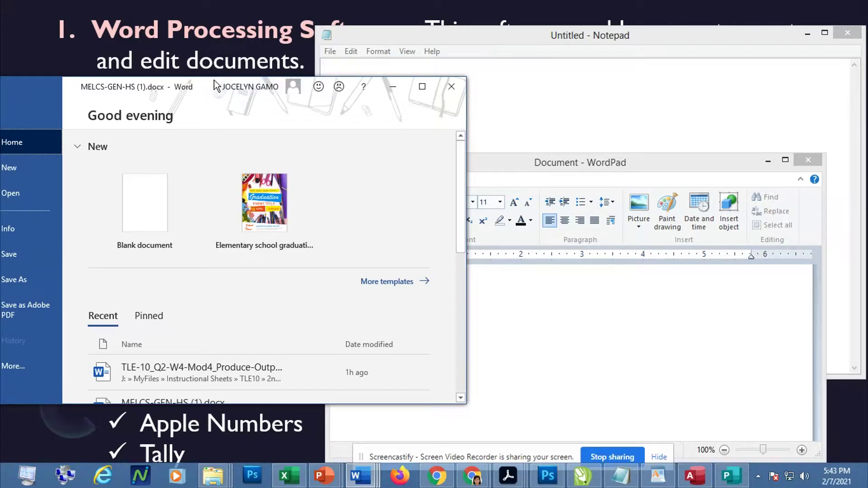
Return to the MELCS-GEN-HS document and shift the Word window fully into view
drag(209, 80, 293, 82)
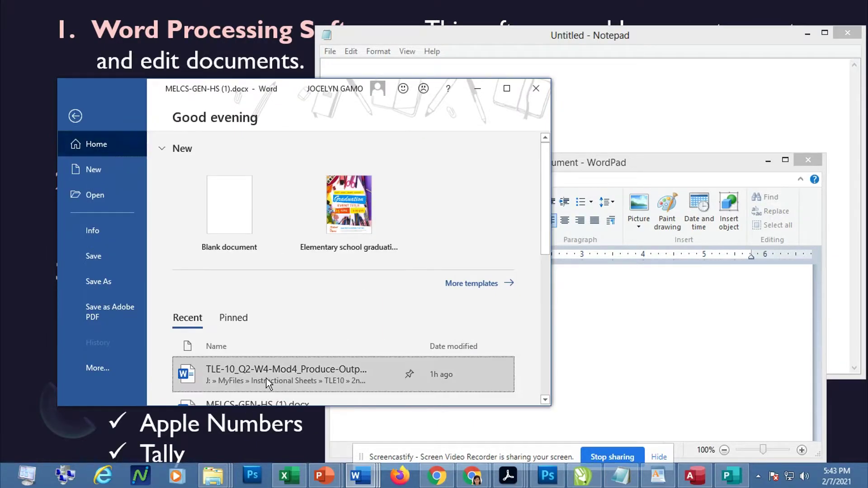
key(Escape)
drag(331, 83, 259, 86)
Switch to Notepad, then WordPad, then back to the Word document
click(506, 33)
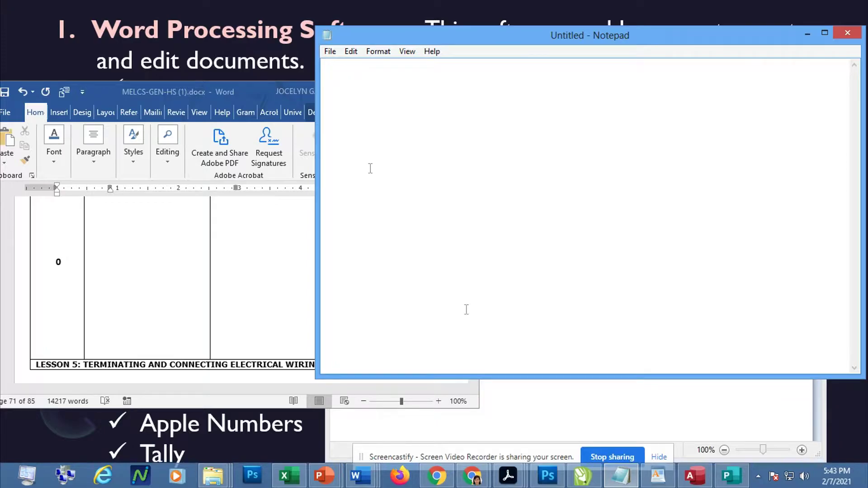
click(543, 410)
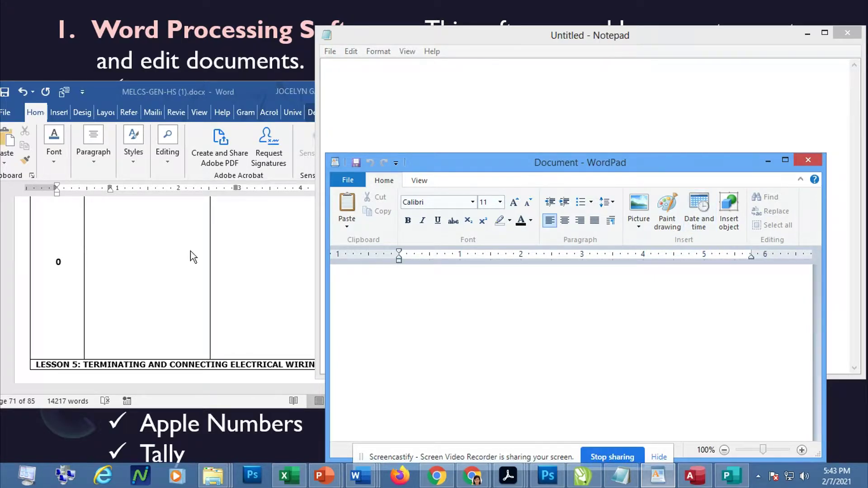
click(190, 268)
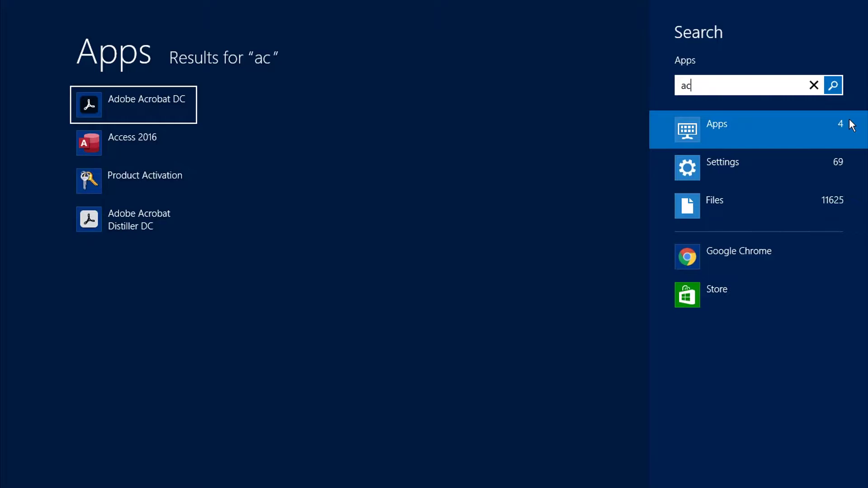
Launch Access 2016 from the search results
click(123, 152)
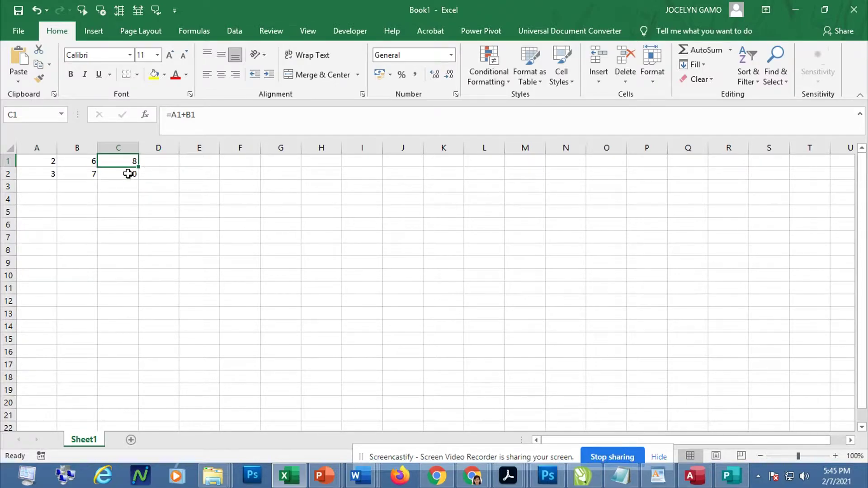
Copy the C2 sum formula down to row 5 and enter 10 and 5 in A3:B3
click(128, 174)
drag(138, 182, 138, 217)
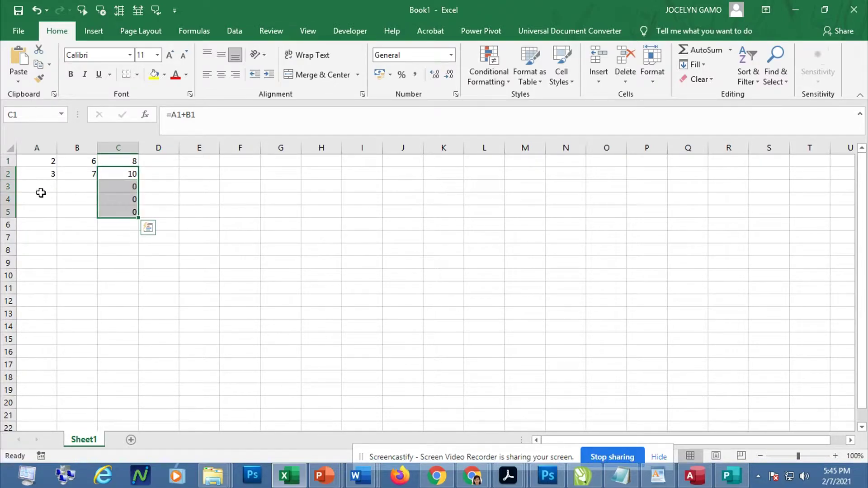
click(43, 193)
text(10)
key(Tab)
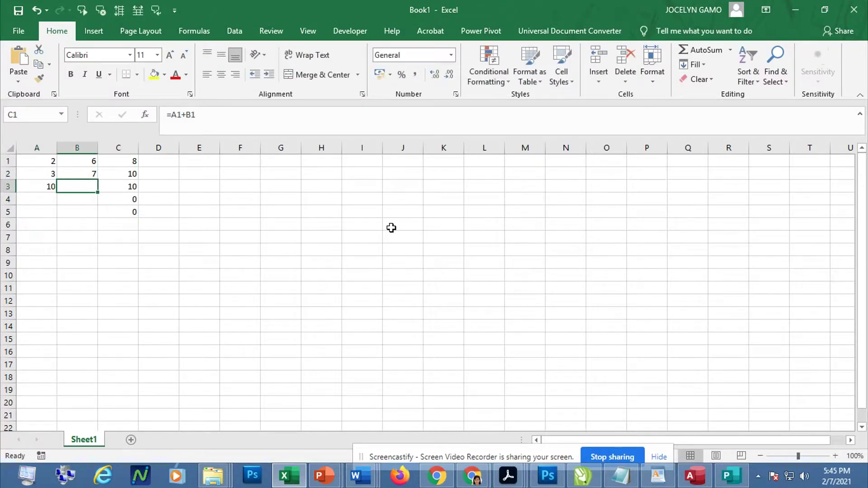
text(5)
key(Return)
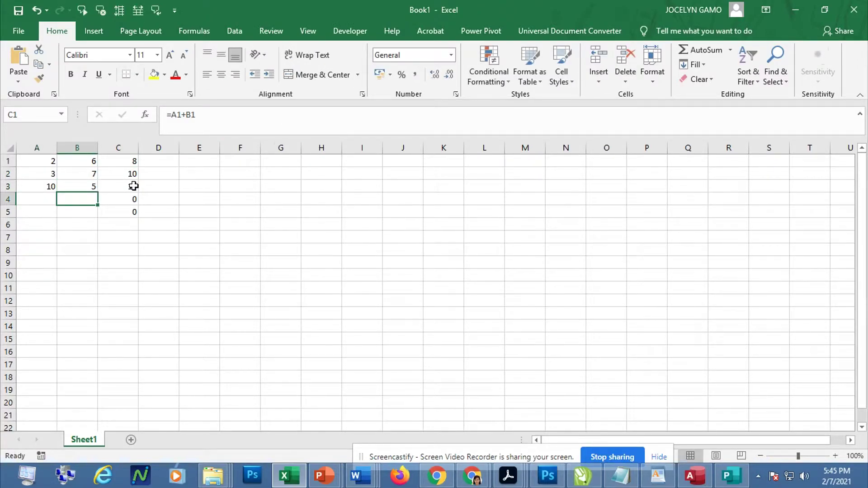
Enter 5 in A4 and 7 in B4, then advance the slide show to the next slide
click(38, 199)
text(5)
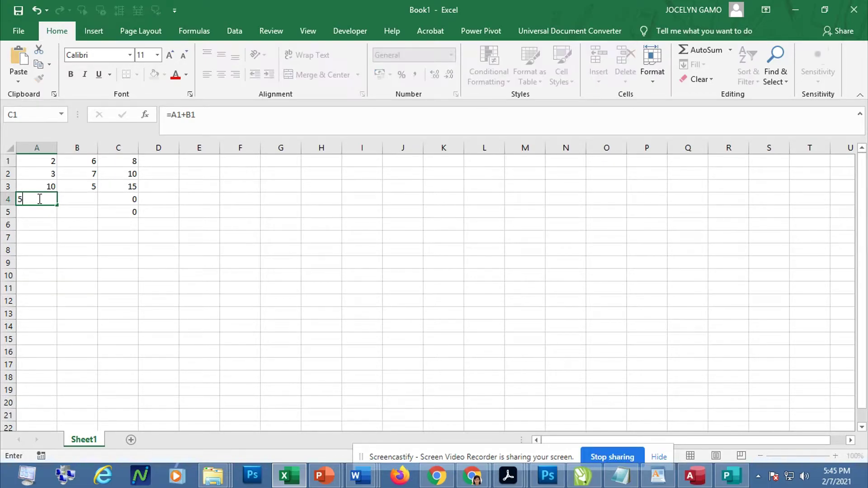
key(Tab)
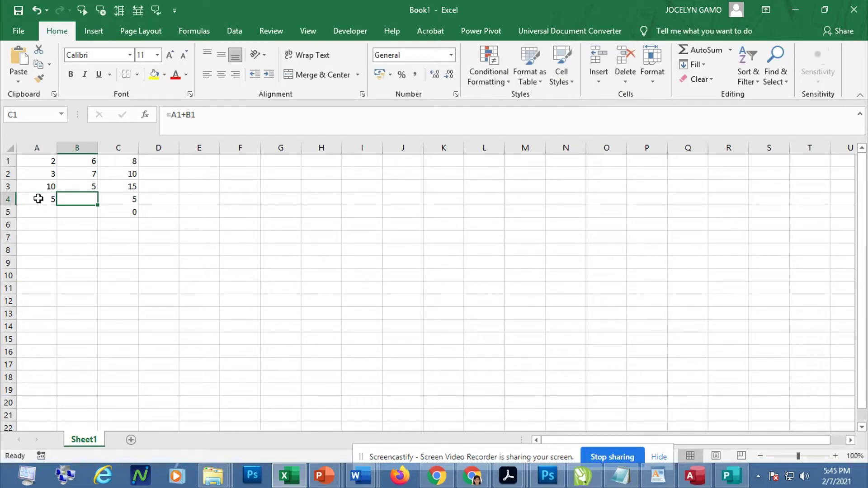
text(7)
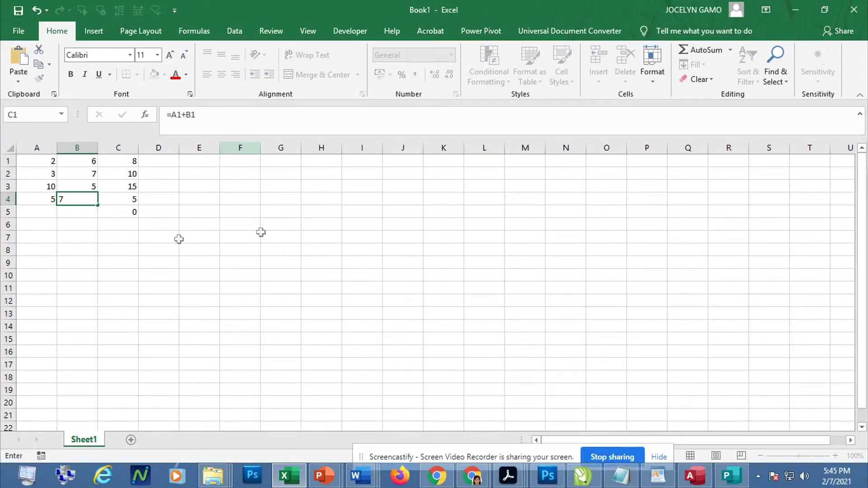
key(Return)
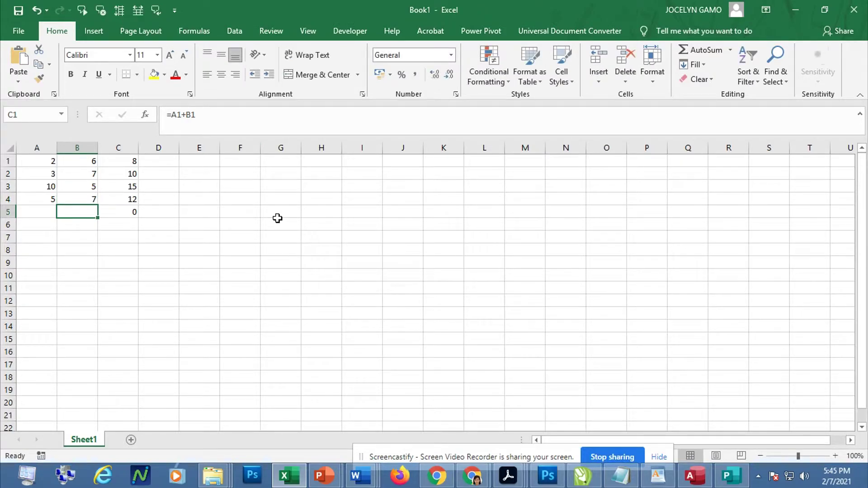
key(alt+Tab)
click(129, 207)
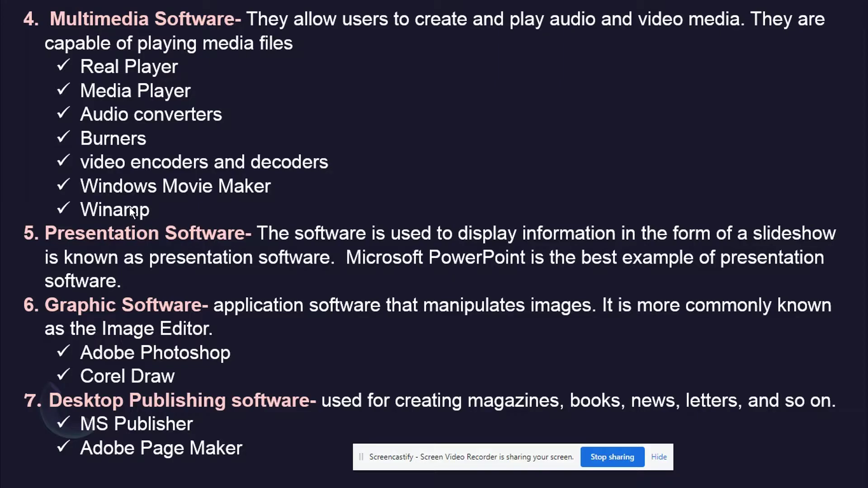
Switch to Publisher, close the Milestone birthday poster preview and scroll the New templates
key(alt+Tab)
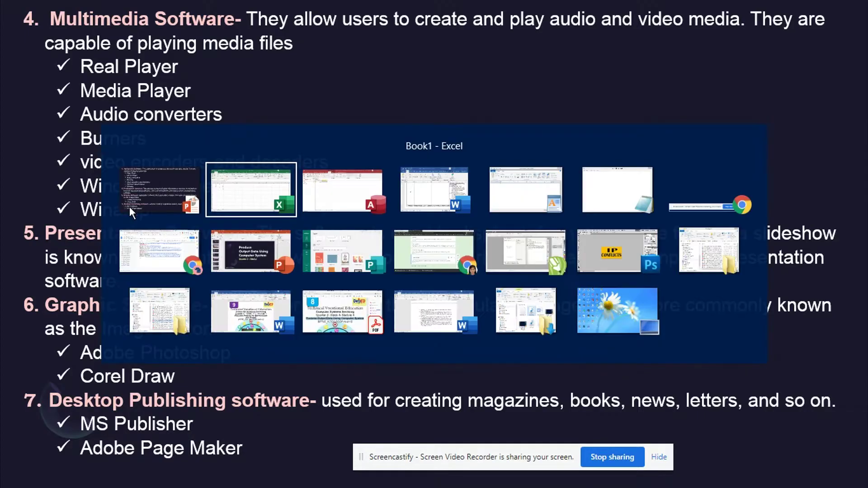
key(alt+Tab)
key(alt+Tab)
key(alt+Tab)
key(alt+Tab)
key(alt+Tab)
key(alt+Tab)
key(alt+Tab)
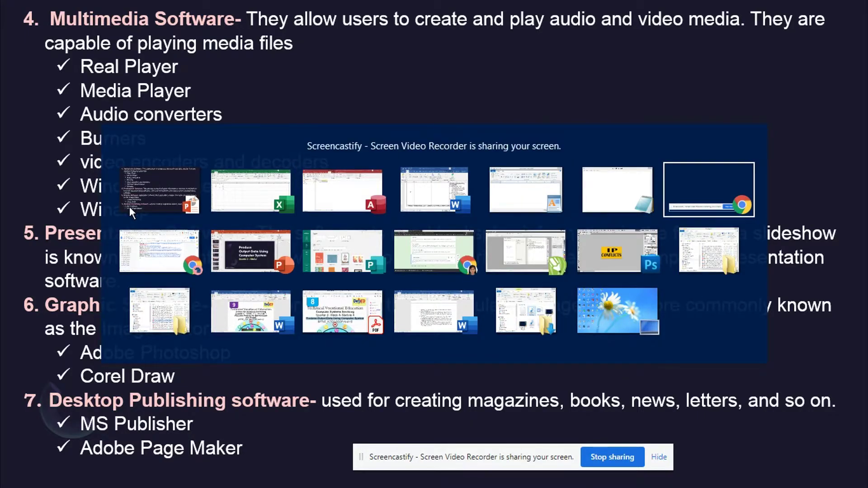
key(alt+Tab)
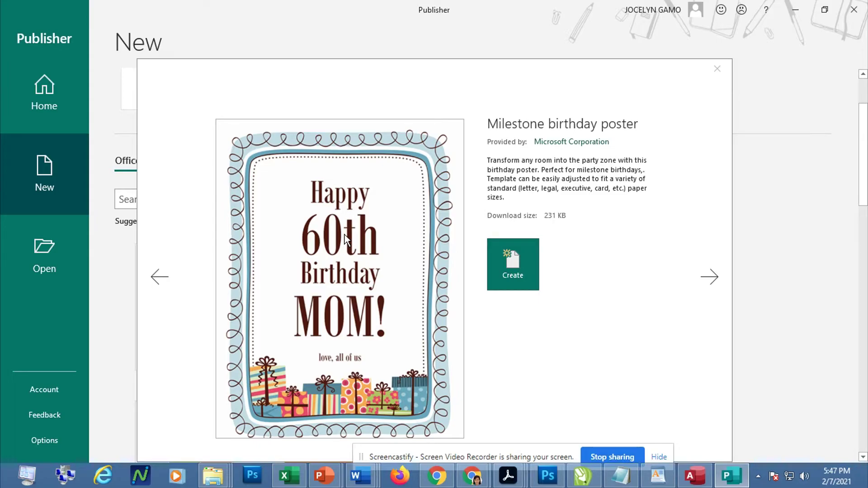
click(718, 69)
scroll(550, 344, down, 3)
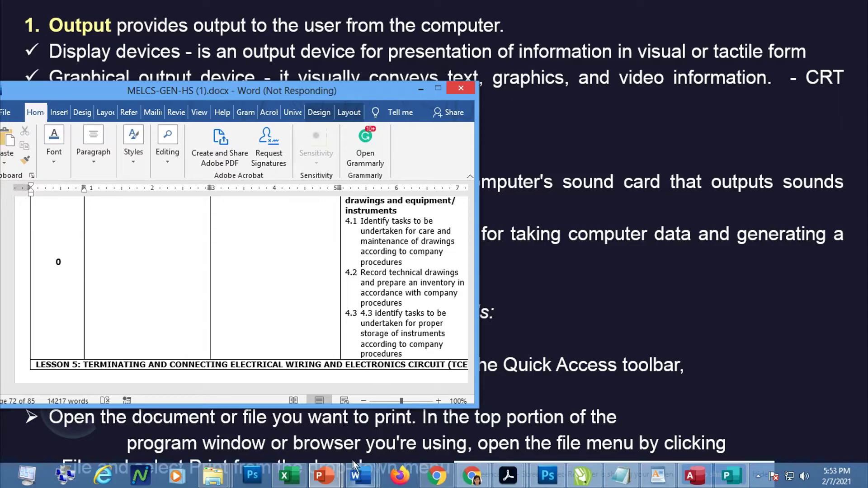
Maximize Word, open Print and choose the EPSON L110 printer at 192.168.1.40
click(367, 484)
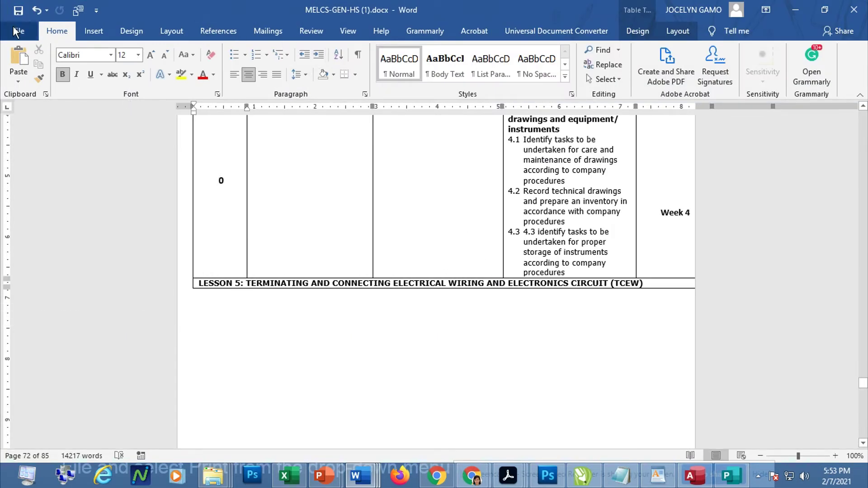
click(17, 31)
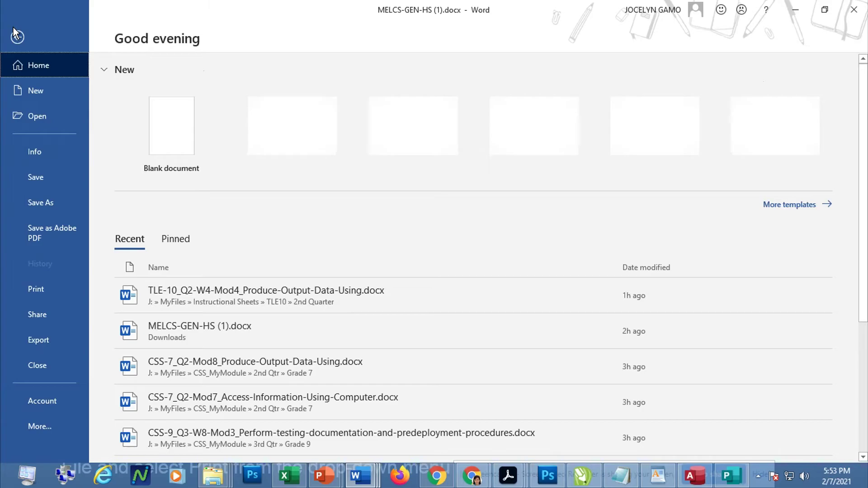
click(46, 292)
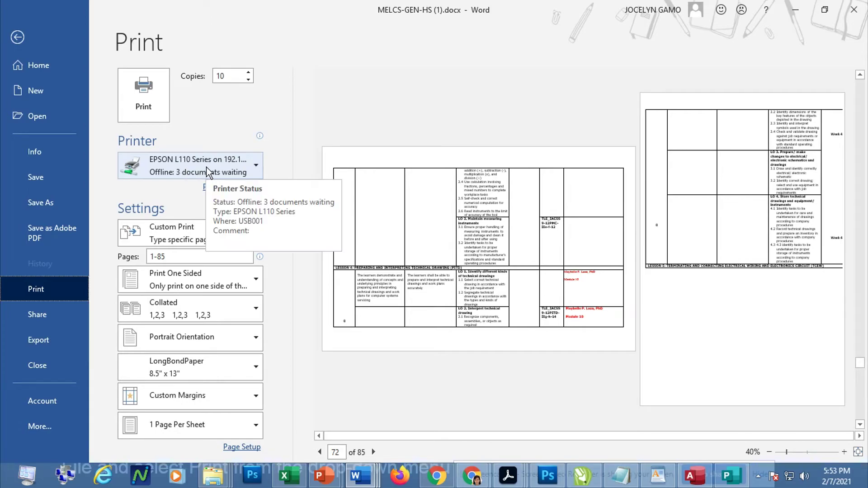
click(208, 167)
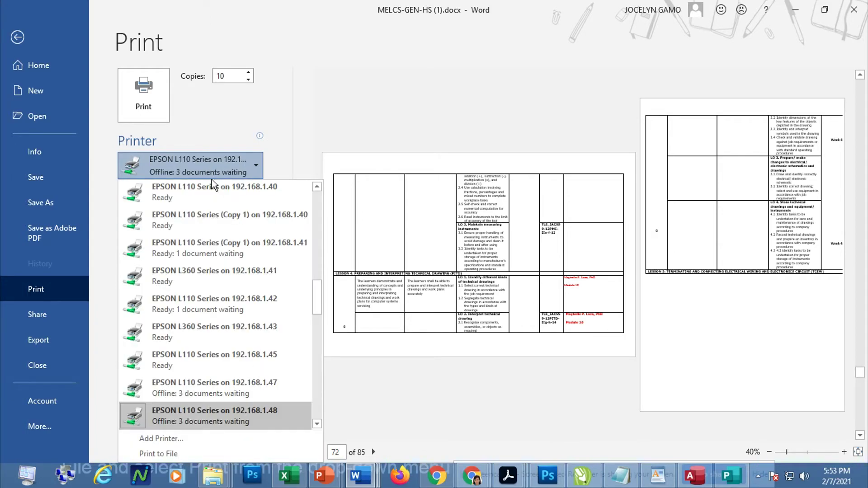
click(216, 203)
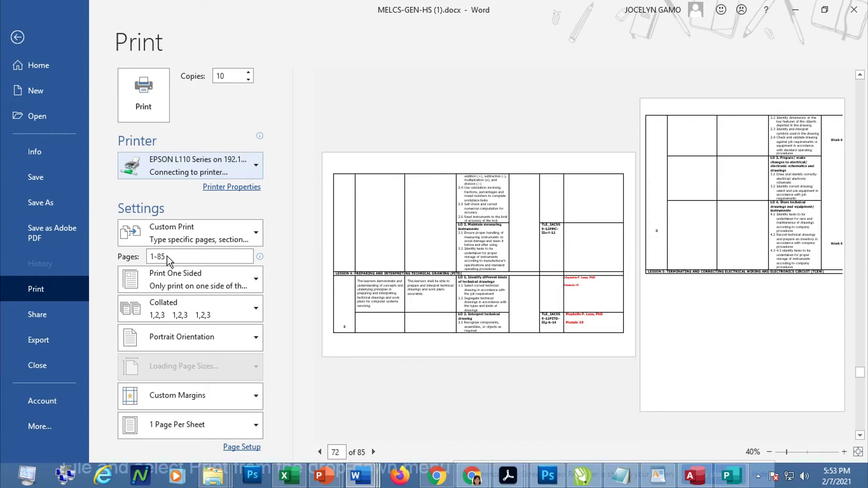
Limit printing to page 80 and keep LongBondPaper 8.5" x 13" as the paper size
click(167, 257)
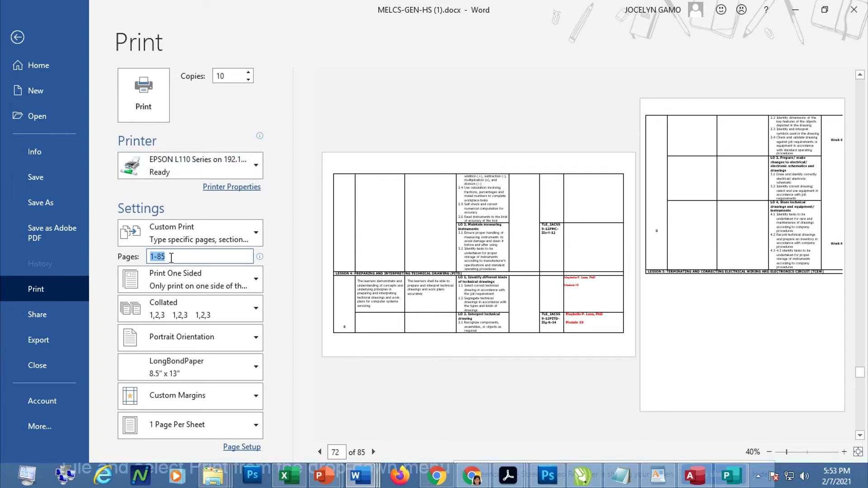
text(80)
click(220, 373)
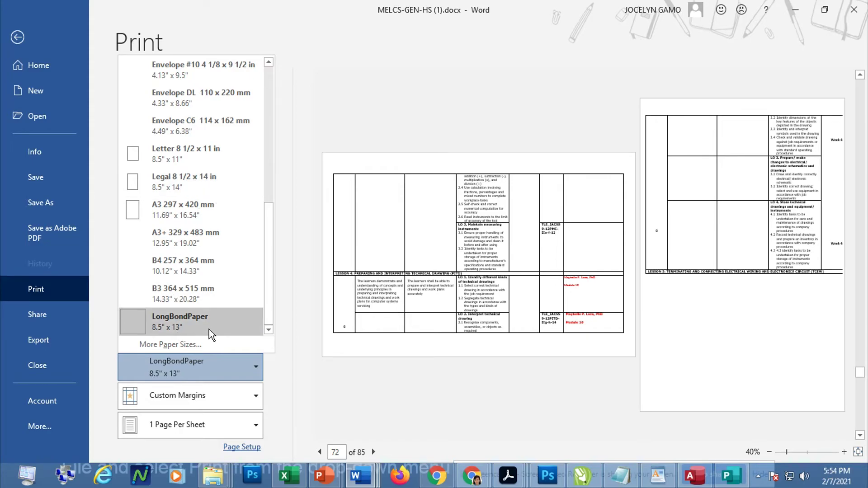
click(255, 403)
Keep Custom Margins and change the copies count from 10 to 29
click(255, 403)
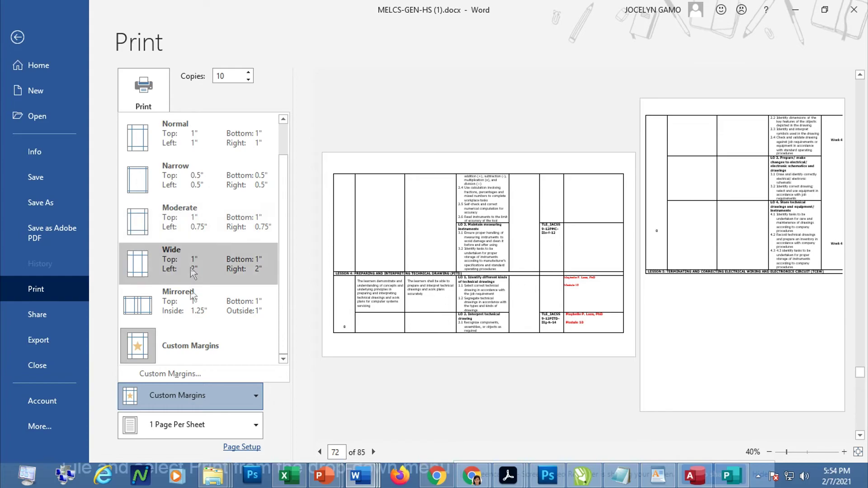
click(321, 406)
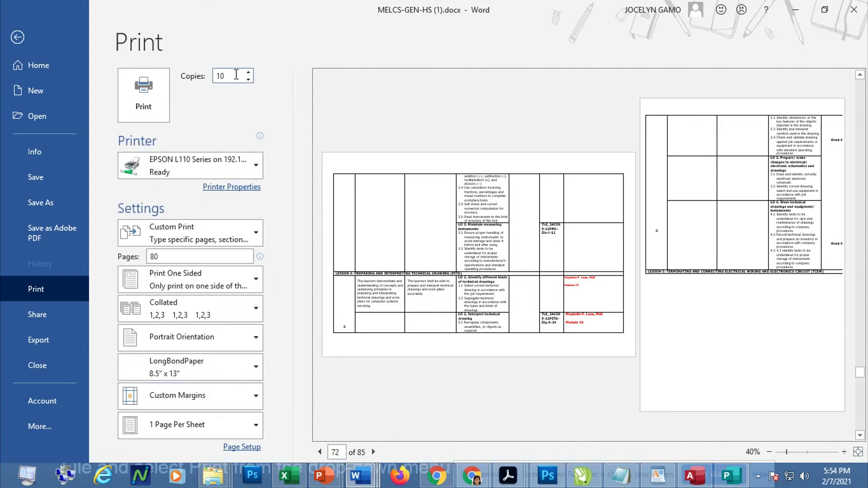
double_click(236, 75)
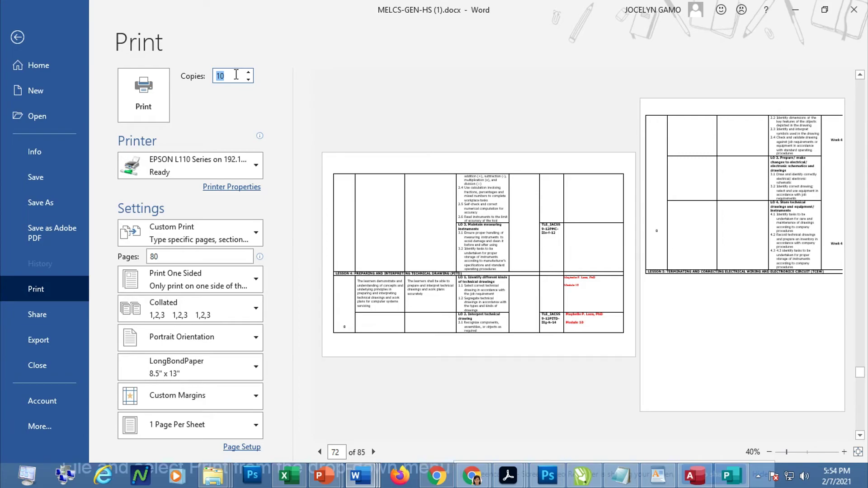
text(29)
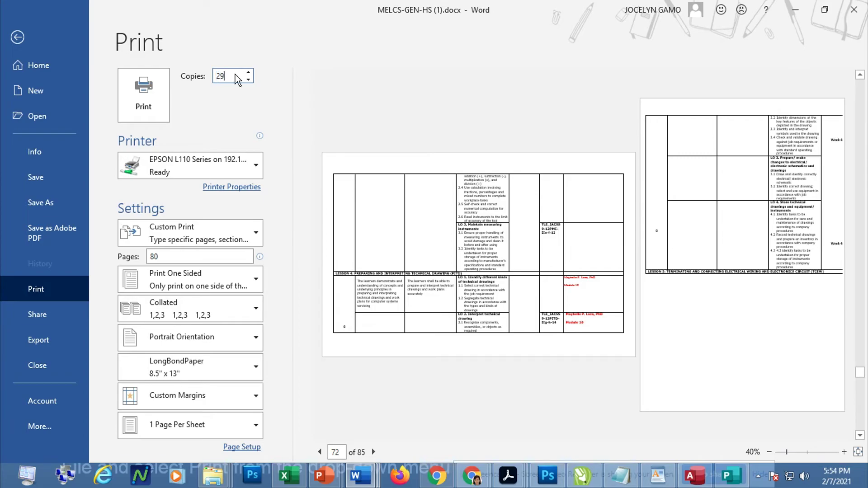
click(234, 347)
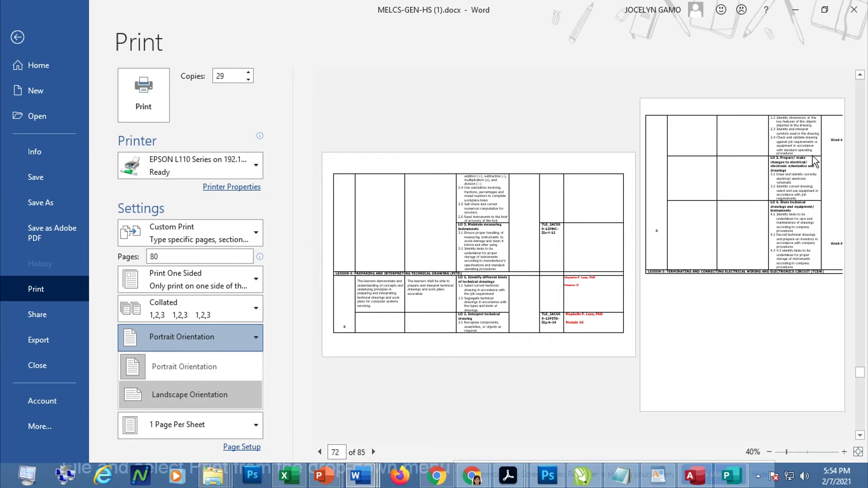
click(709, 304)
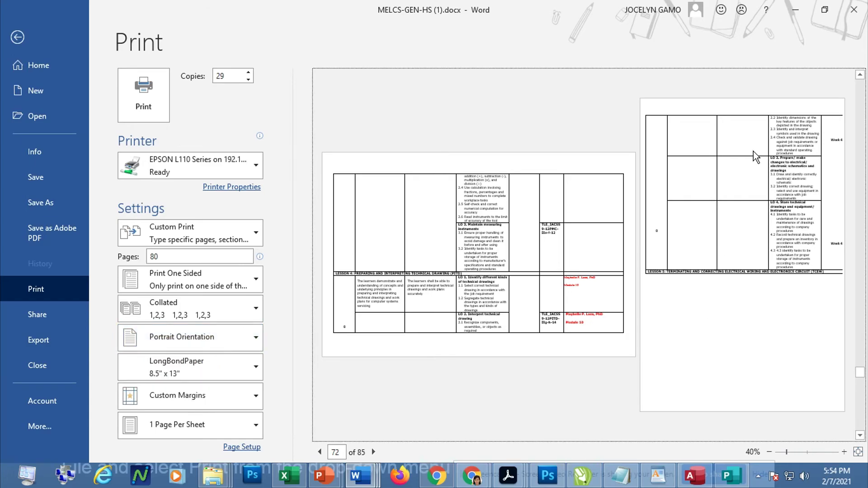